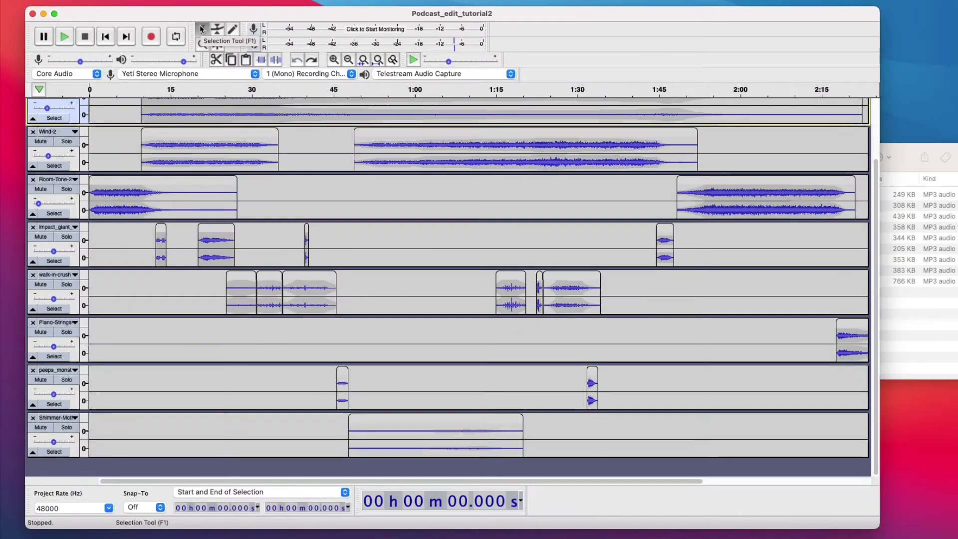
- Select a stretch of the Forest Night track from about 29 seconds to 1:04
scroll(289, 274, "up", 3)
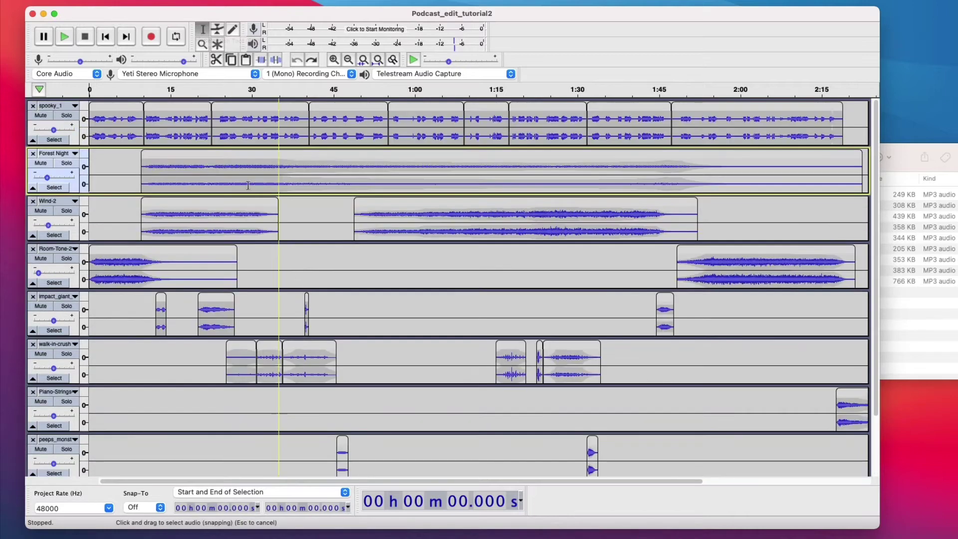
left_click_drag(245, 173, 435, 174)
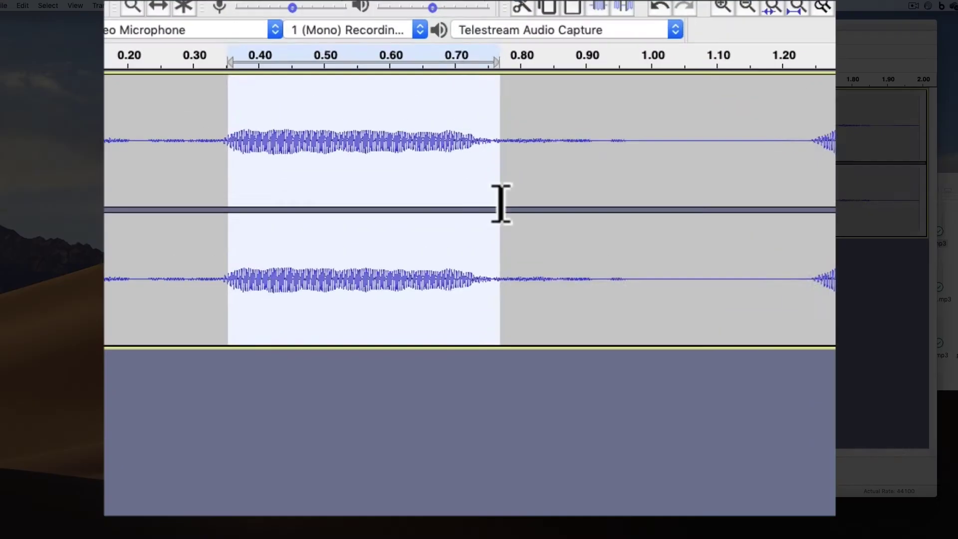
- Delete the selected audio between about 0.35 and 0.77 seconds, and undo the deletion
key("Delete")
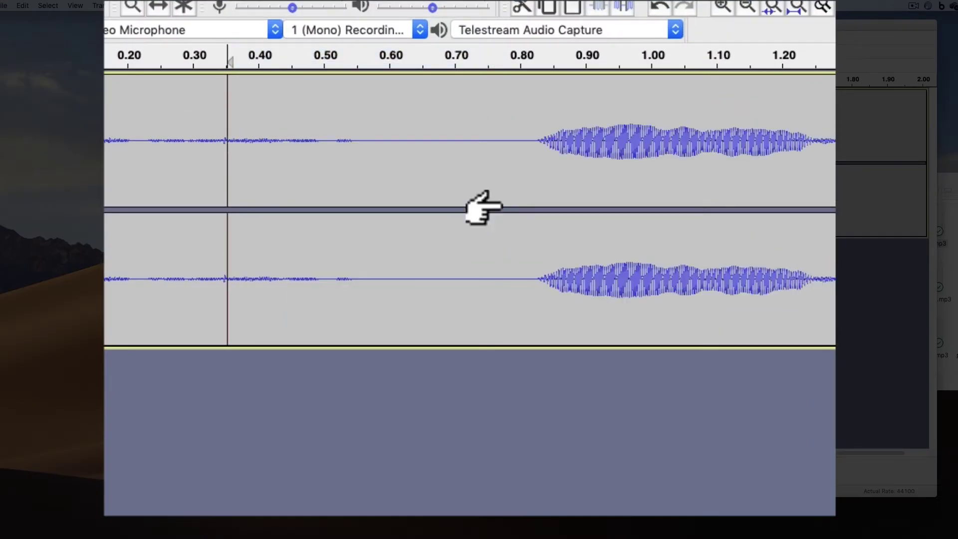
key("super+z")
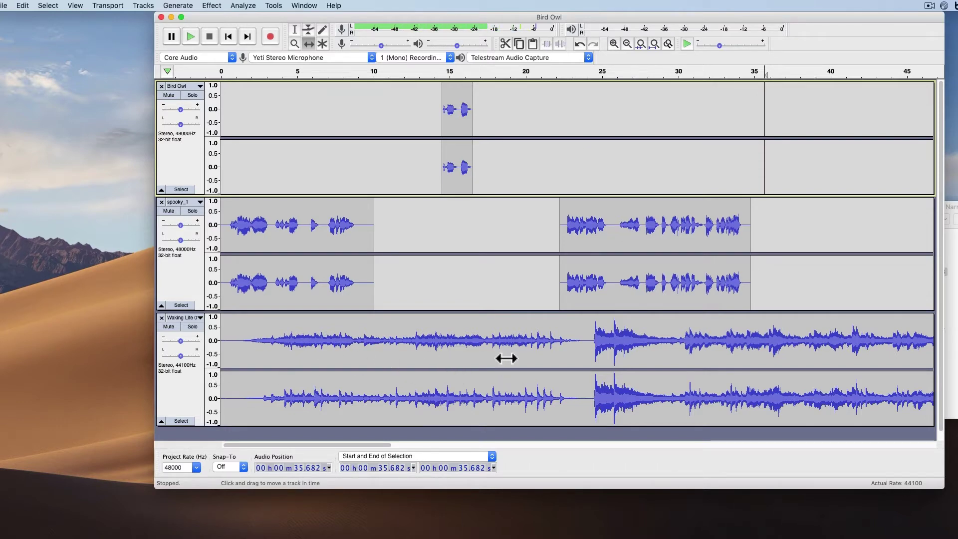
- Shift the second spooky_1 clip along its track to start at about 24 seconds
left_click_drag(601, 270, 628, 269)
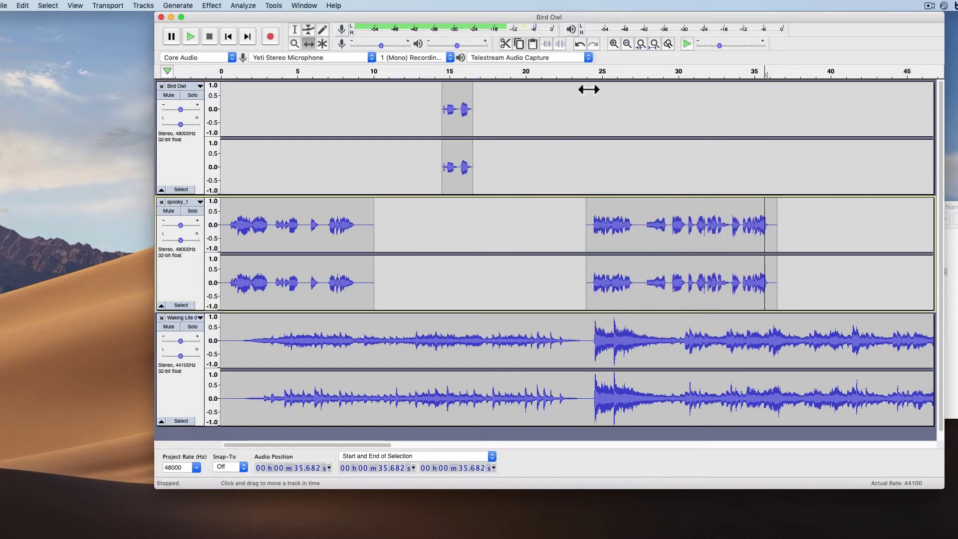
left_click_drag(585, 74, 586, 97)
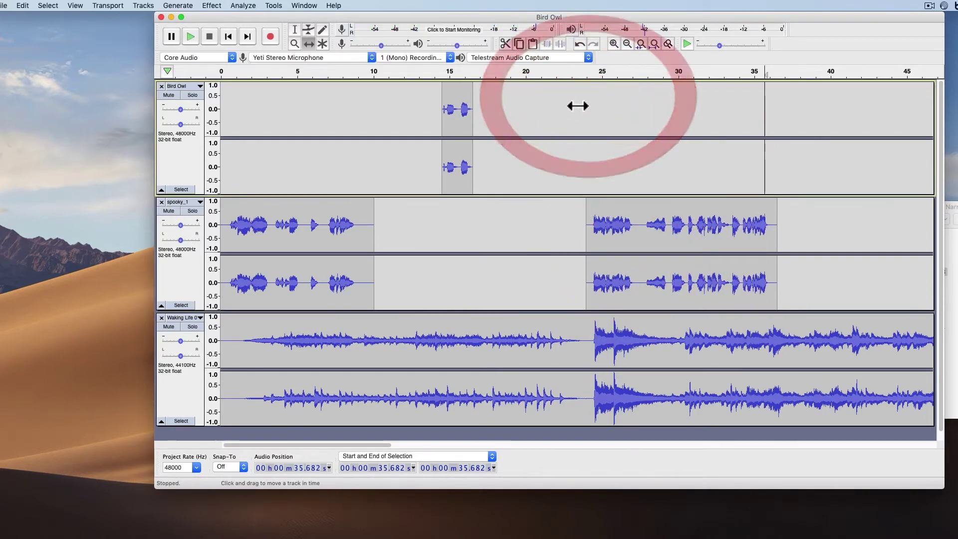
- Switch to the Selection tool and place the cursor at about 24.5 seconds in the Waking Life track
left_click(294, 30)
left_click(594, 171)
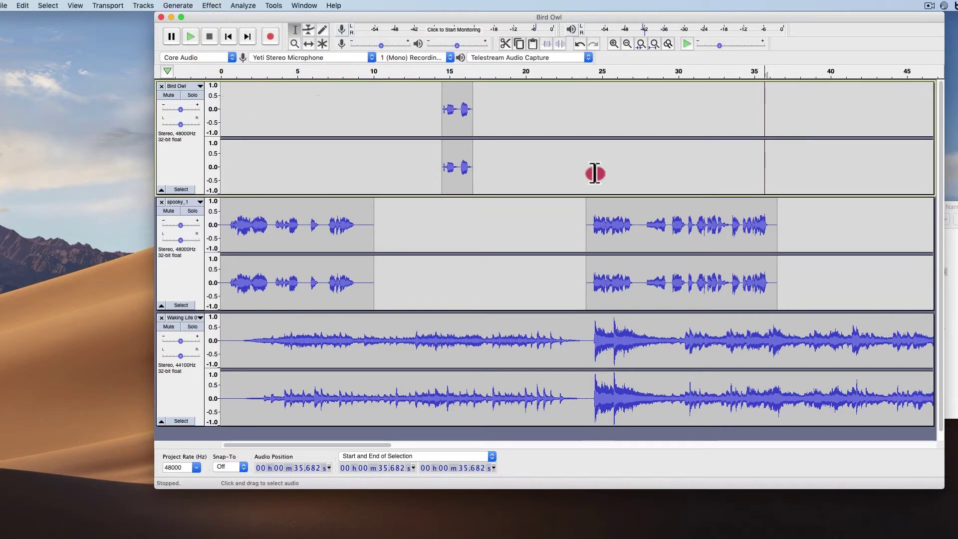
left_click(593, 344)
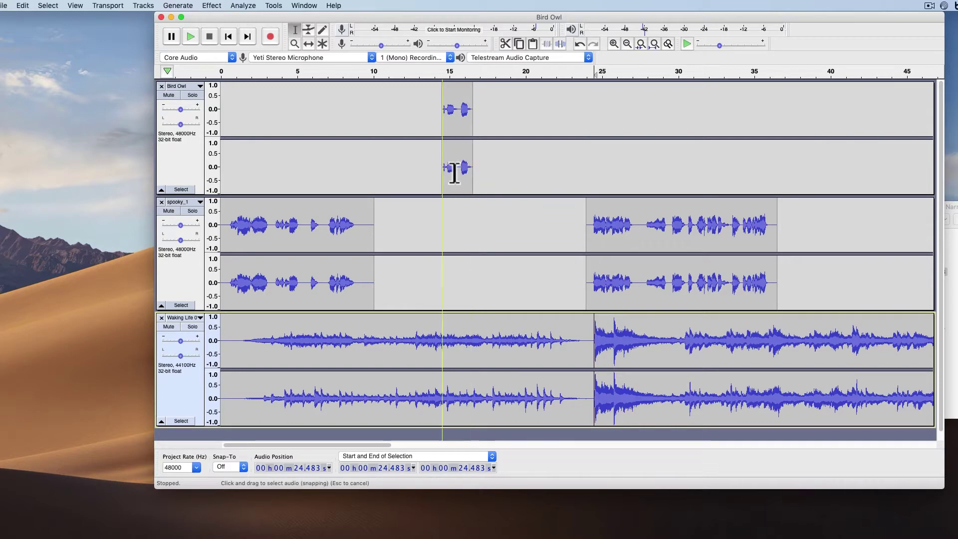
key("super+z")
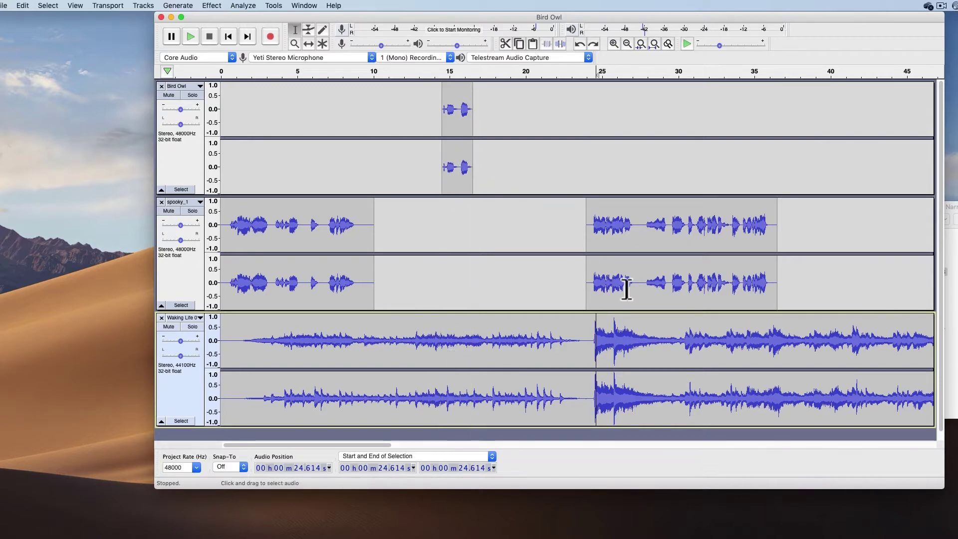
- Try deleting the spooky_1 phrase between 6.481 and 9.067 seconds, and restore it
left_click_drag(358, 241, 320, 243)
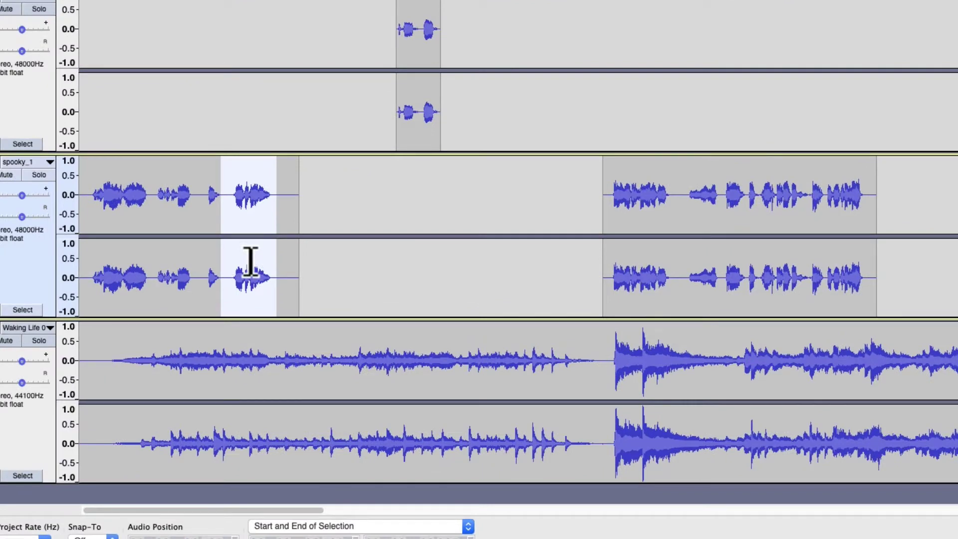
key("Delete")
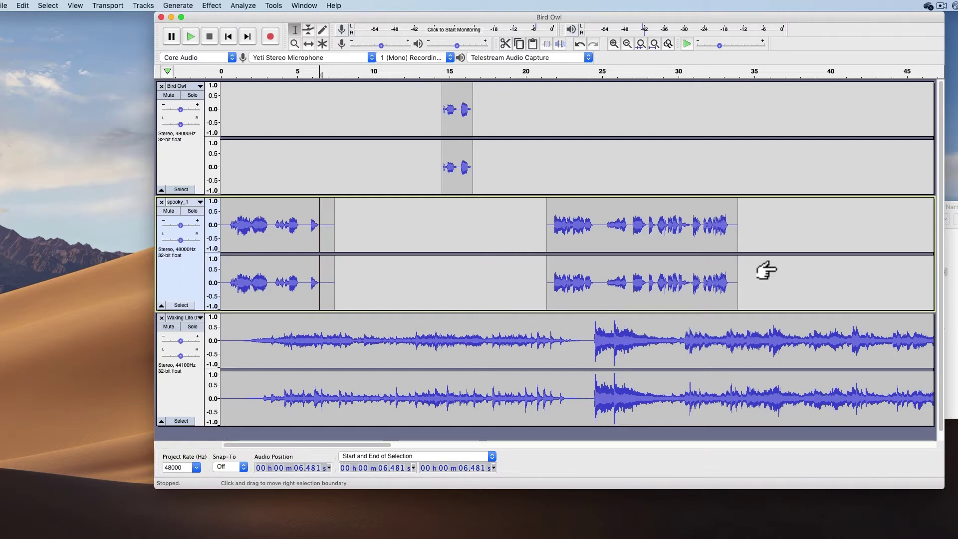
key("super+v")
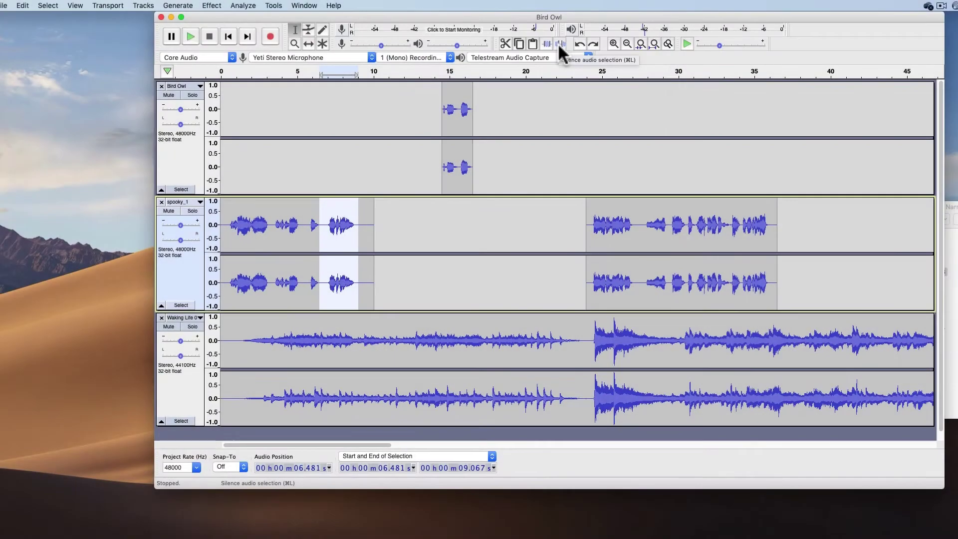
- Try silencing the selected spooky_1 phrase and trimming the audio outside it, undoing each edit
left_click(559, 44)
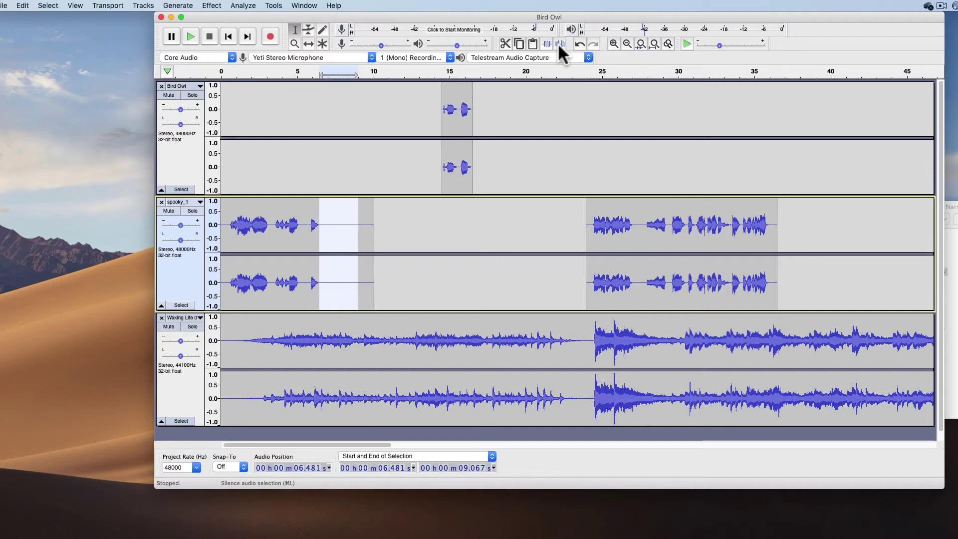
key("super+z")
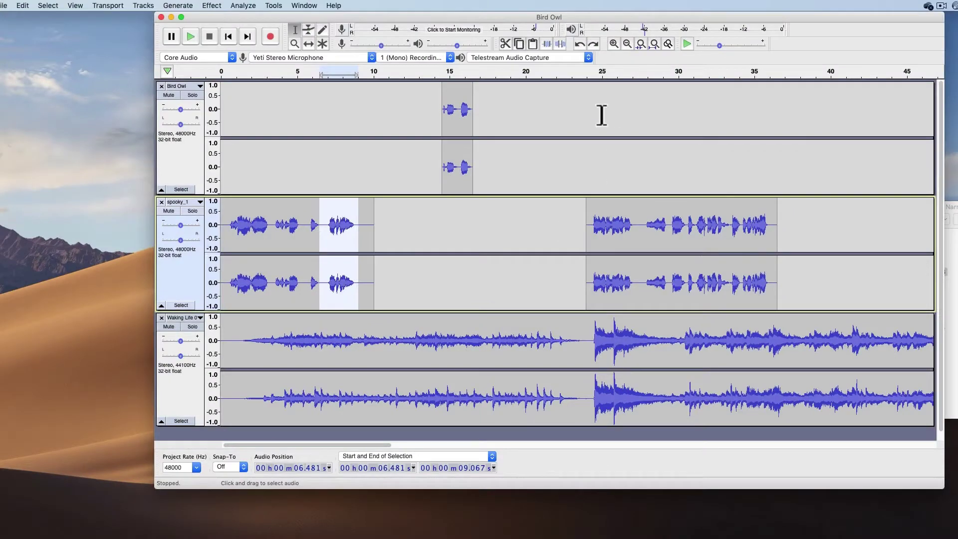
left_click(546, 40)
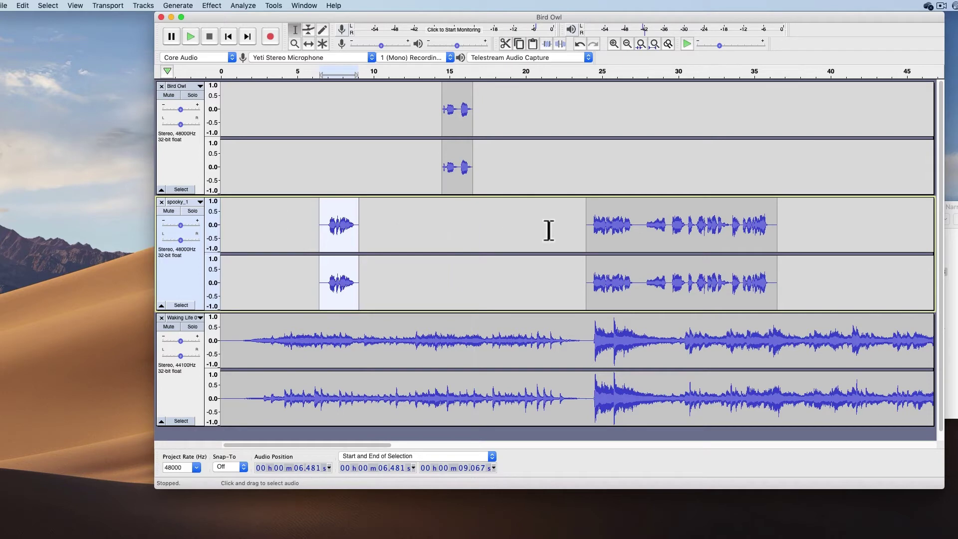
key("super+z")
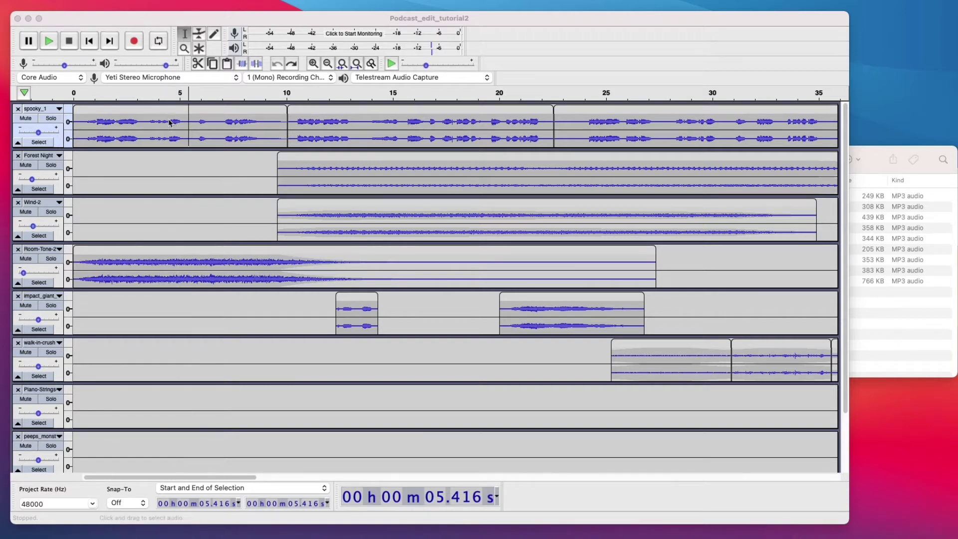
- Place the cursor at 3.794 seconds in the spooky_1 track and at 13.853 seconds in the Forest Night track
left_click(154, 121)
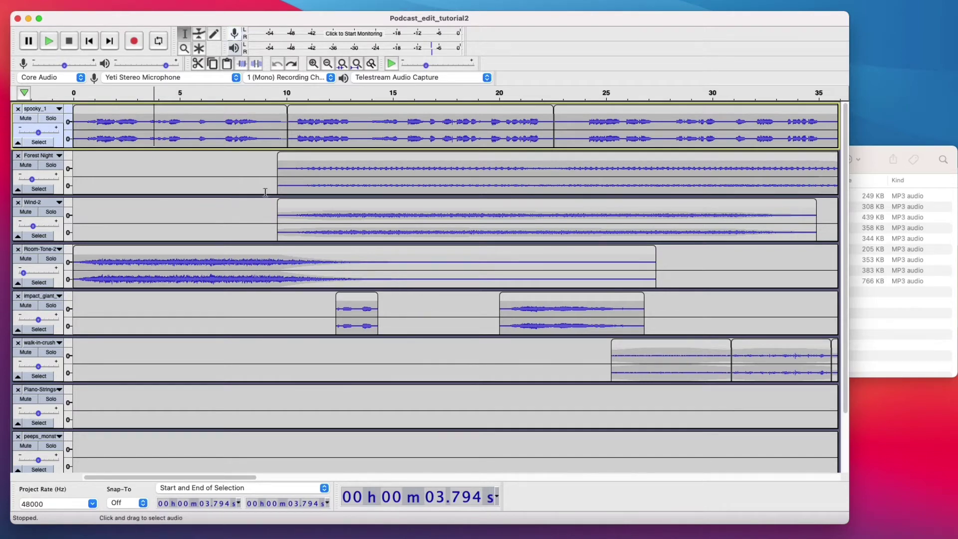
left_click(356, 124)
left_click(368, 170)
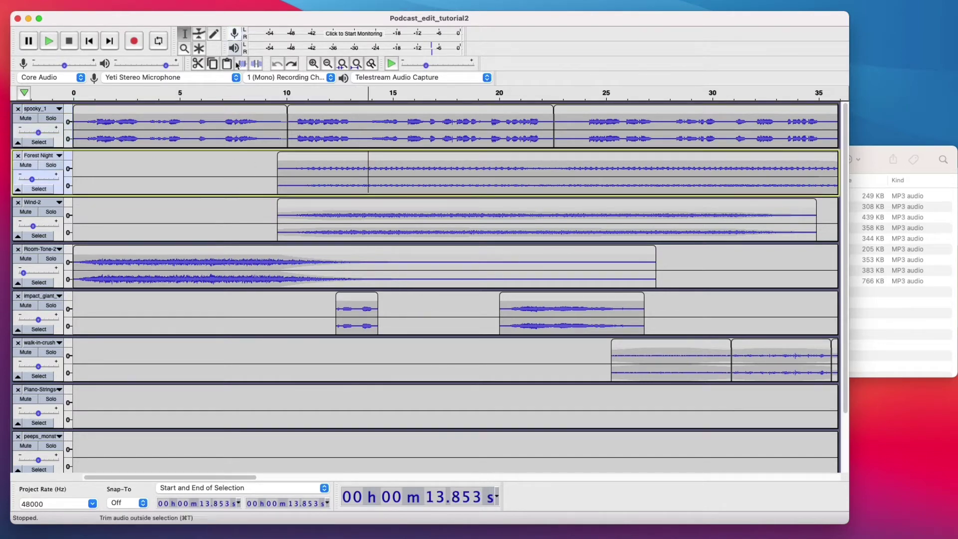
- Try lowering the first spooky_1 clip's volume with the Envelope tool, and undo the change
left_click(198, 33)
left_click(230, 125)
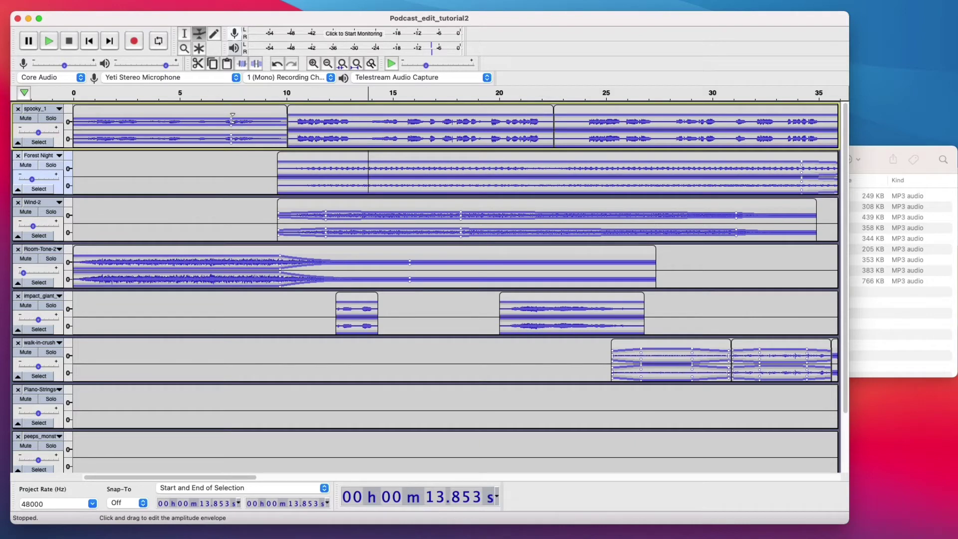
key("super+z")
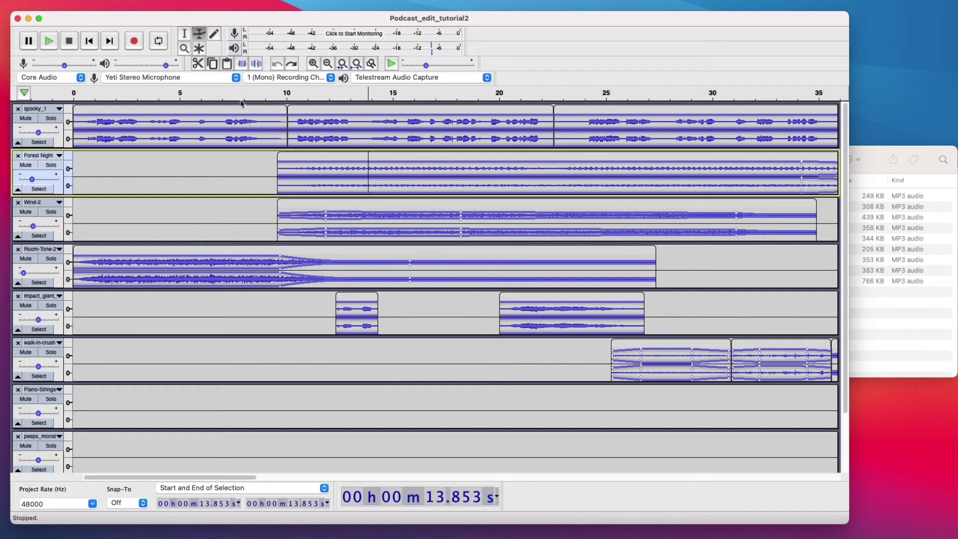
- Select the entire first spooky_1 clip and switch back to the Selection tool
left_click(240, 106)
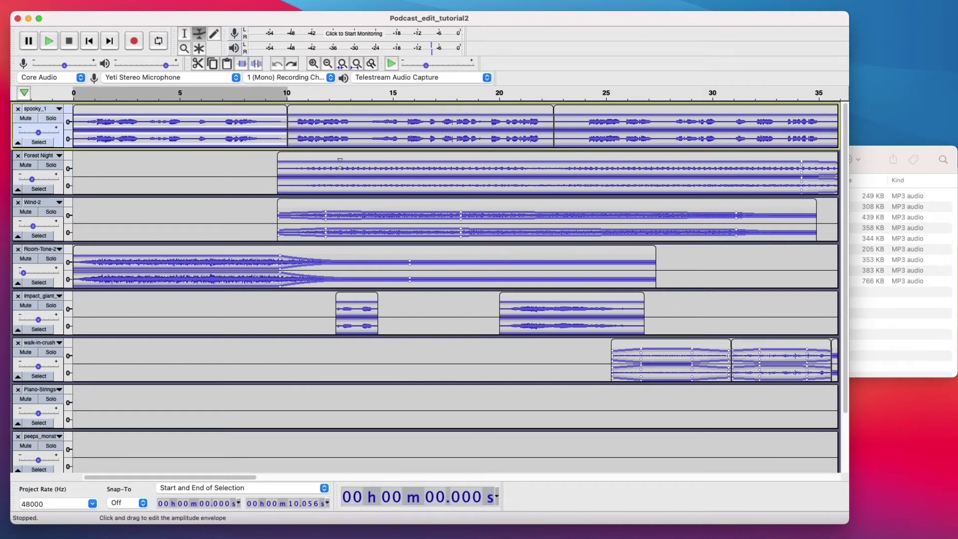
left_click(184, 34)
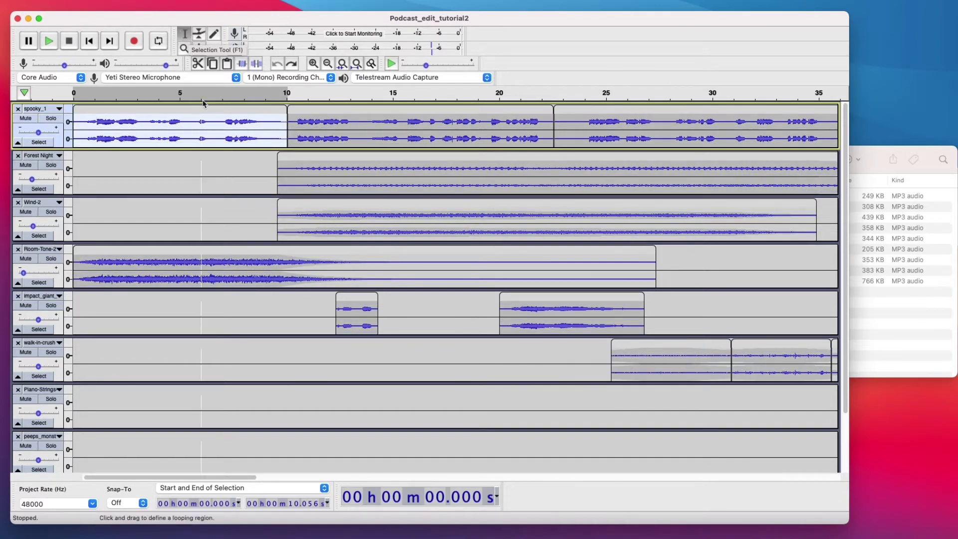
- Move the short first impact_giant clip back and forth along its track, leaving it starting at about 12.1 seconds
left_click(364, 303)
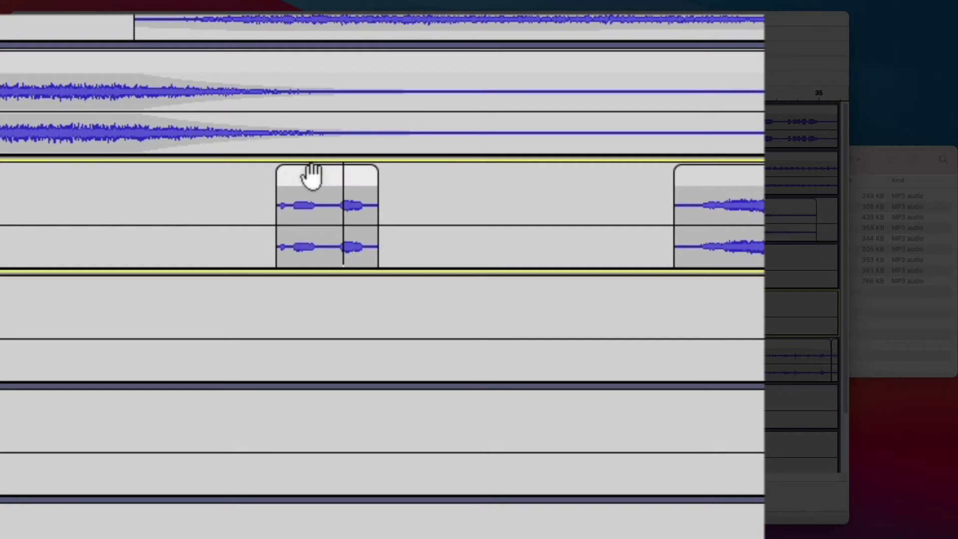
left_click_drag(315, 170, 312, 192)
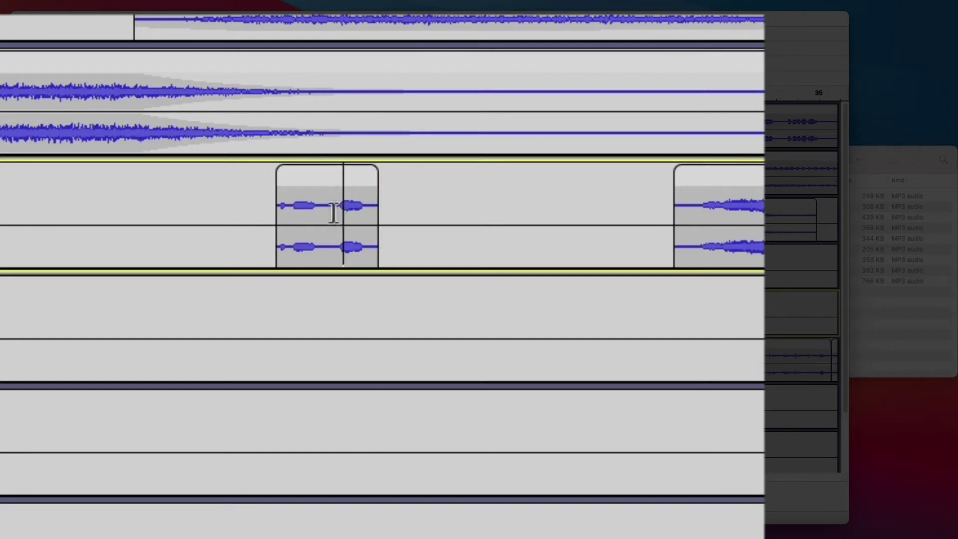
left_click(303, 210)
mouse_move(303, 209)
left_mouse_down()
mouse_move(377, 210)
mouse_move(286, 211)
left_mouse_up()
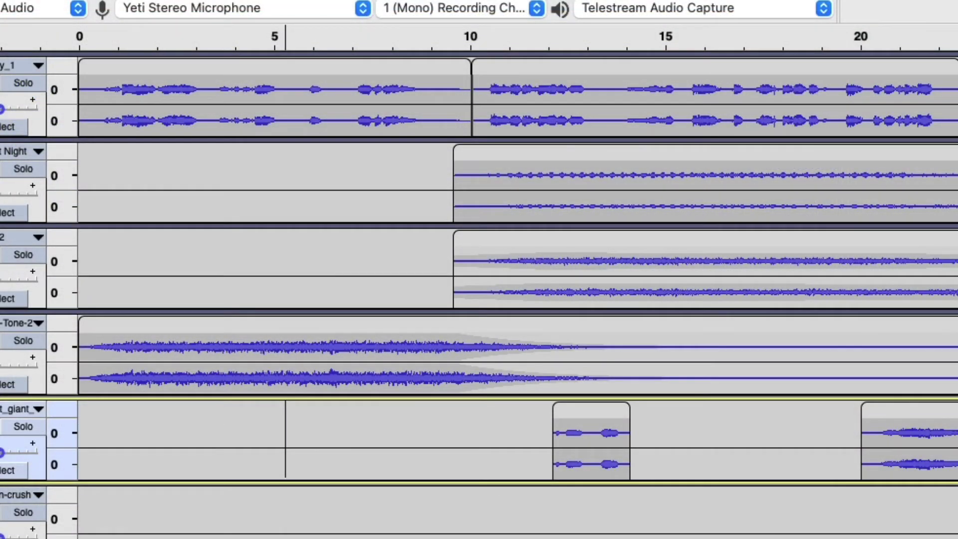
left_click_drag(589, 410, 309, 406)
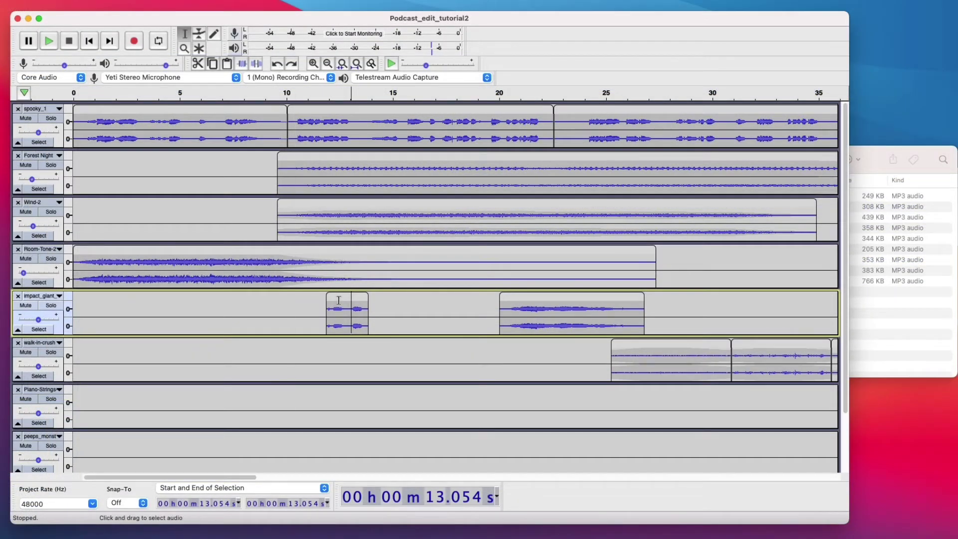
left_click_drag(338, 297, 343, 321)
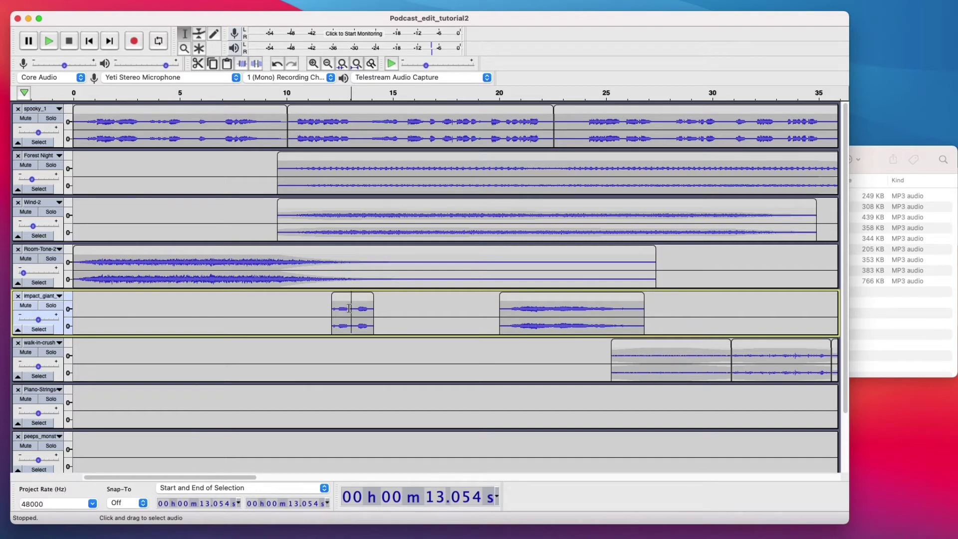
- Add a new mono track and try moving the short impact_giant clip onto another track
left_click(173, 0)
mouse_move(212, 0)
mouse_move(243, 5)
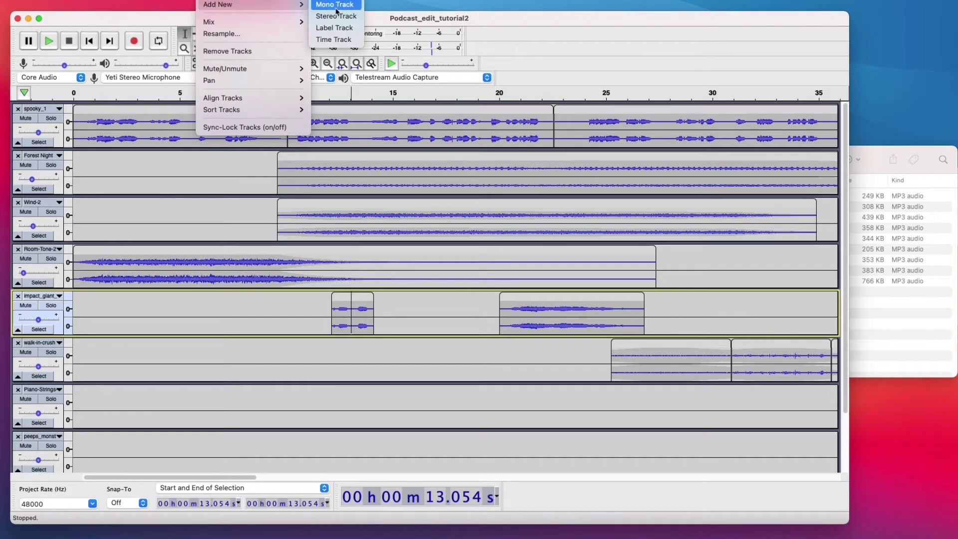
left_click(335, 5)
left_click_drag(362, 165, 301, 442)
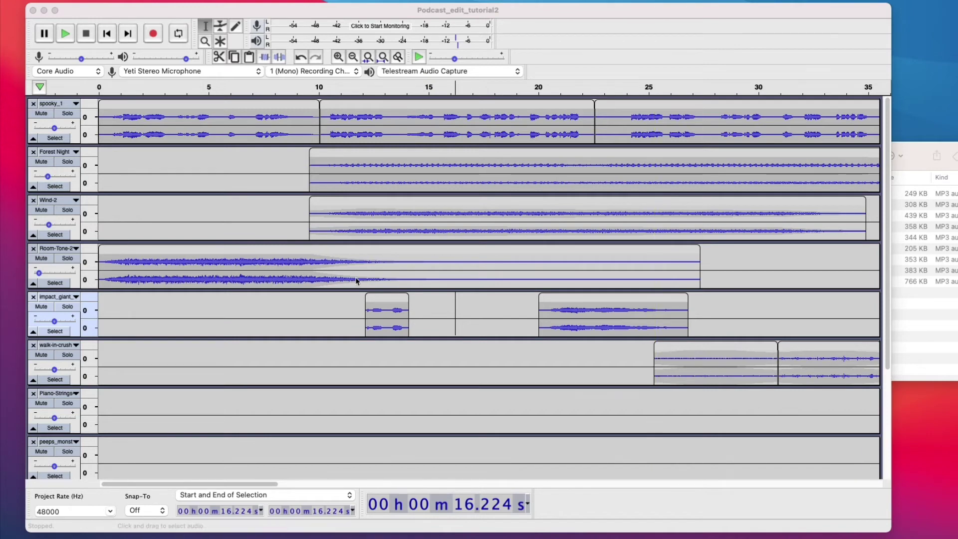
- Select the short impact_giant clip and try extending the edges of both impact_giant clips
left_click(404, 314)
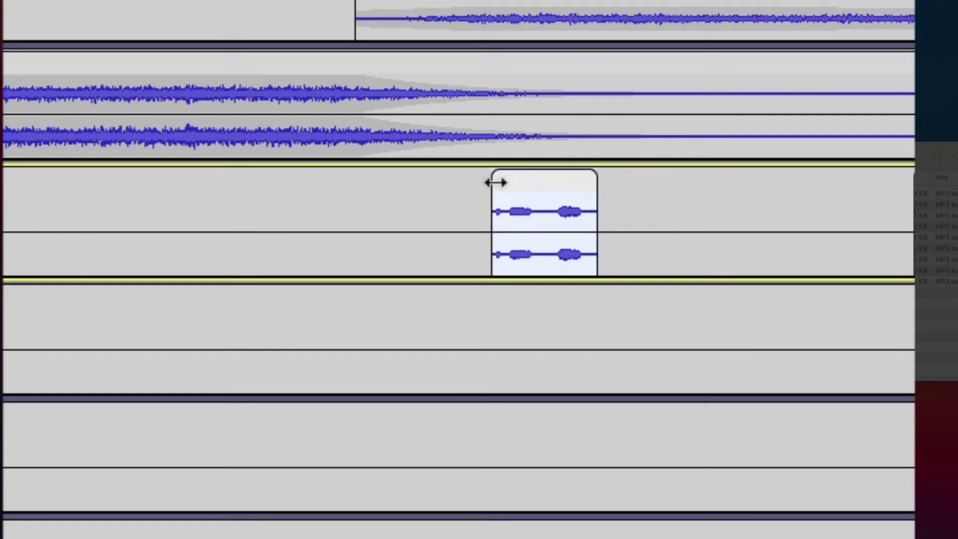
mouse_move(597, 181)
left_mouse_down()
mouse_move(658, 181)
mouse_move(567, 183)
mouse_move(604, 182)
left_mouse_up()
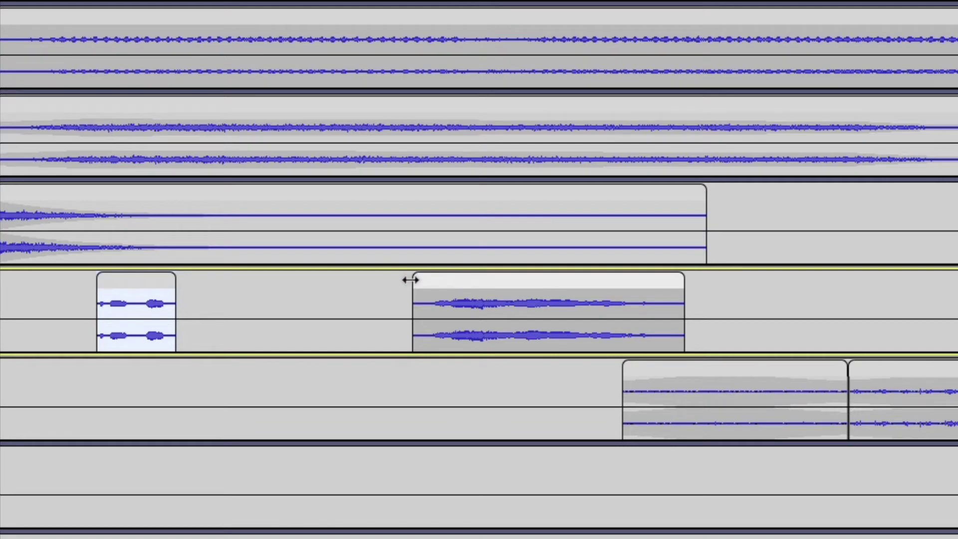
left_click_drag(417, 282, 370, 276)
left_click_drag(680, 279, 786, 279)
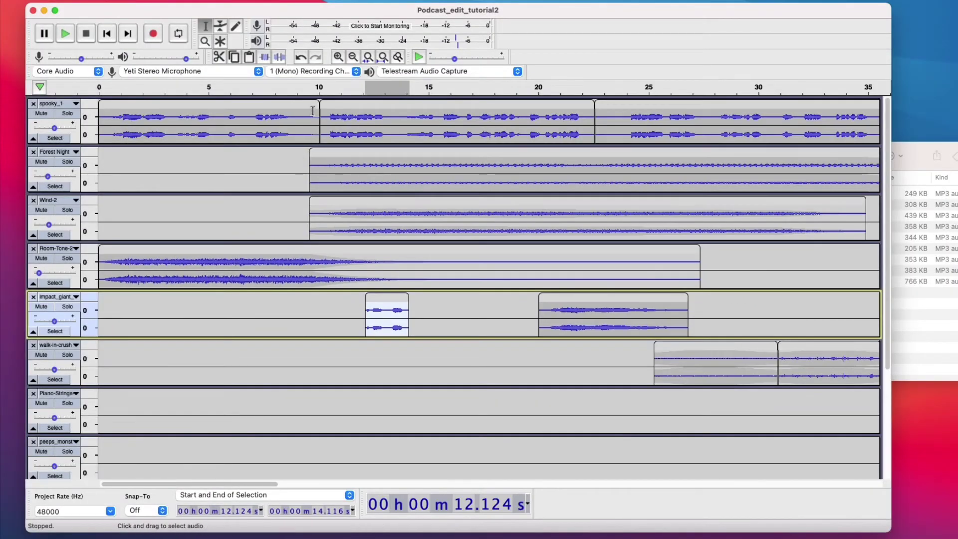
- Select the entire first spooky_1 clip and try extending its end into the adjoining clip
double_click(313, 110)
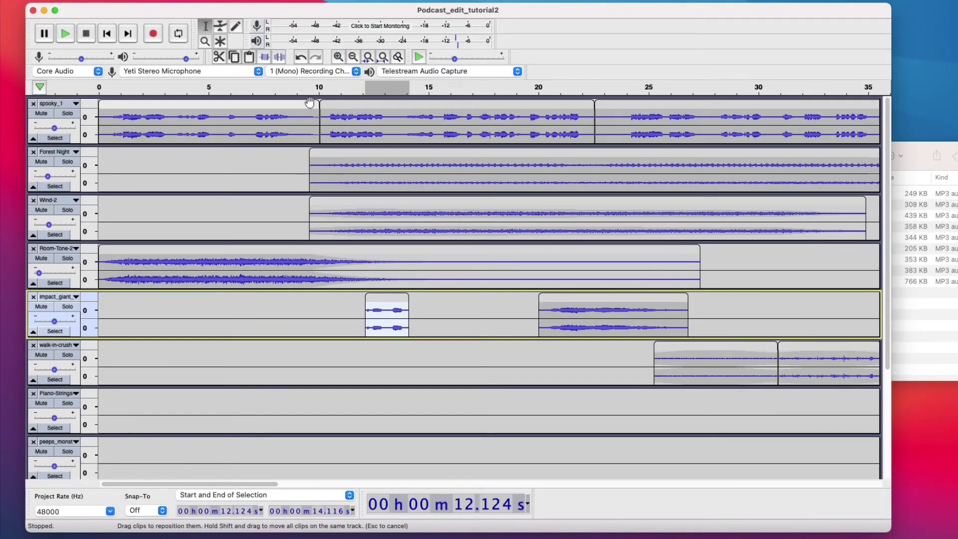
mouse_move(318, 107)
left_mouse_down()
mouse_move(294, 105)
mouse_move(322, 106)
left_mouse_up()
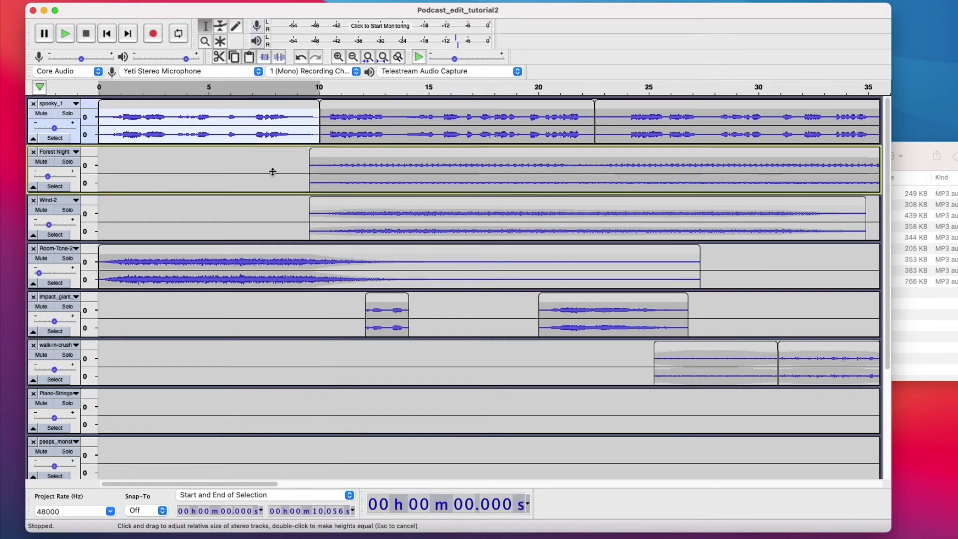
left_click(280, 161)
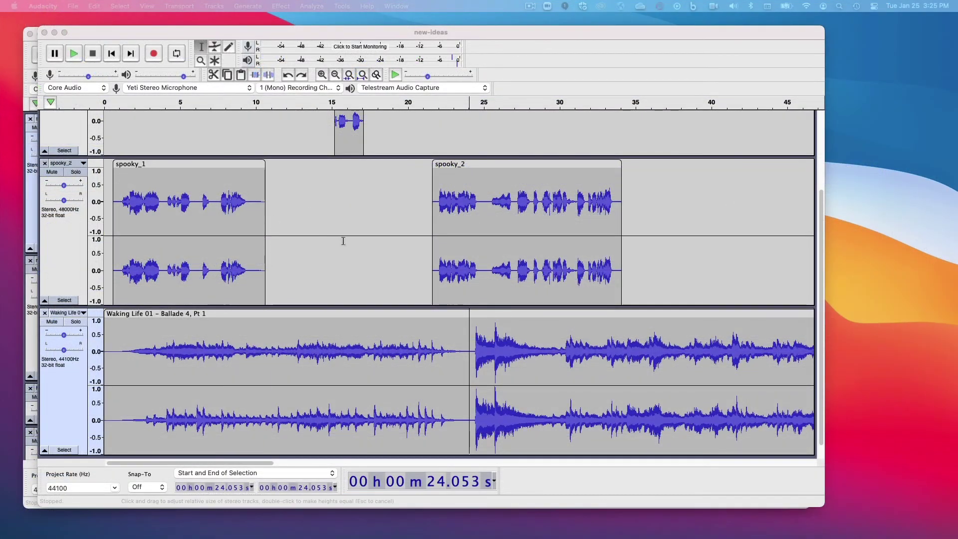
- Split the Waking Life music clip at about 24 seconds, in the quiet passage just before the loud section
left_click(346, 242)
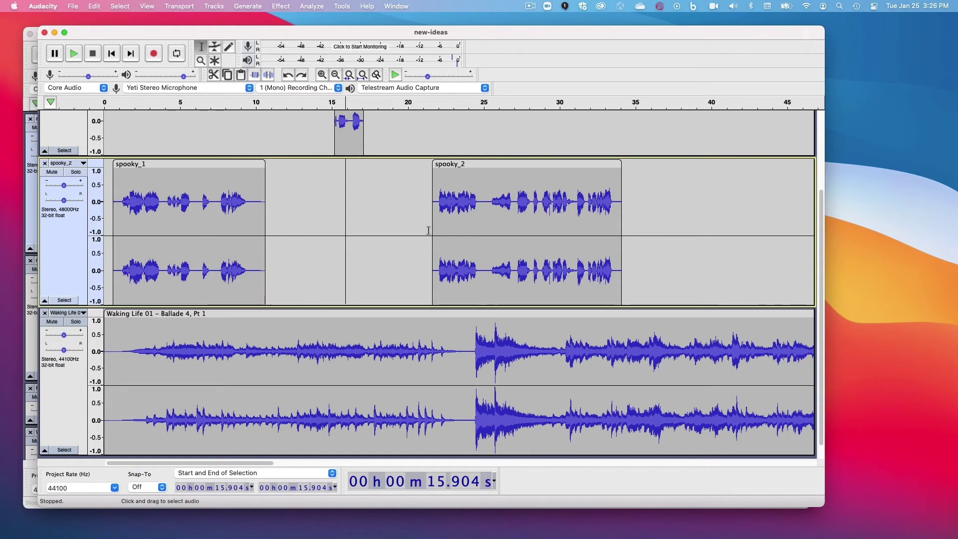
left_click(472, 353)
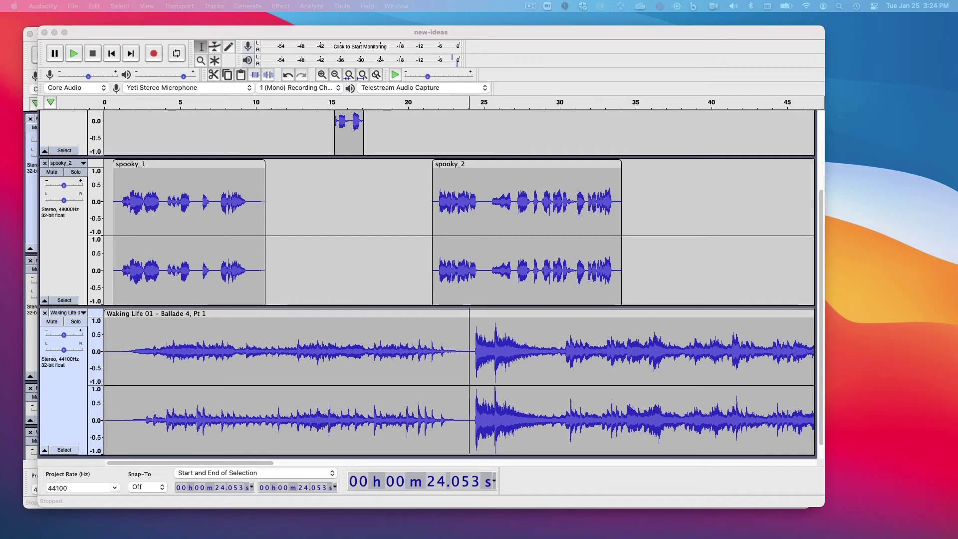
right_click(470, 347)
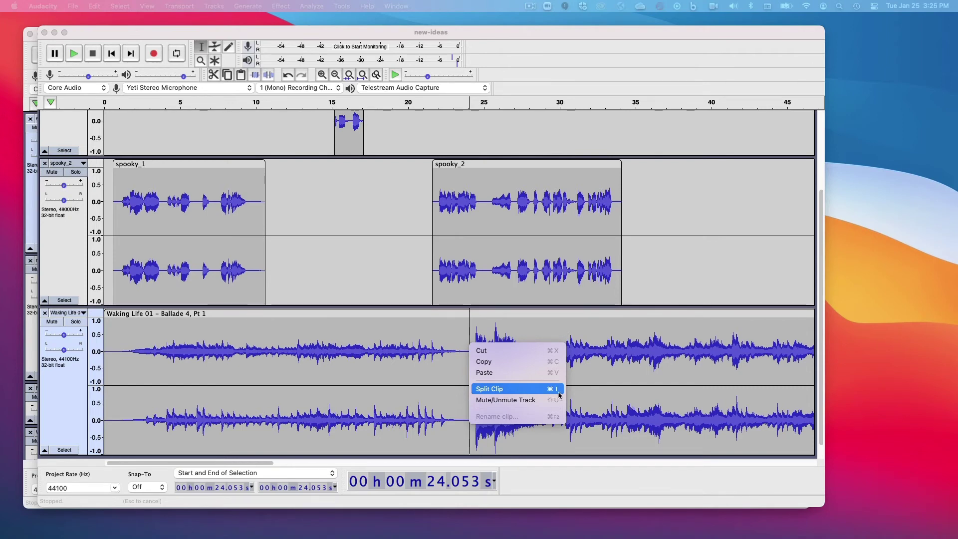
left_click(530, 389)
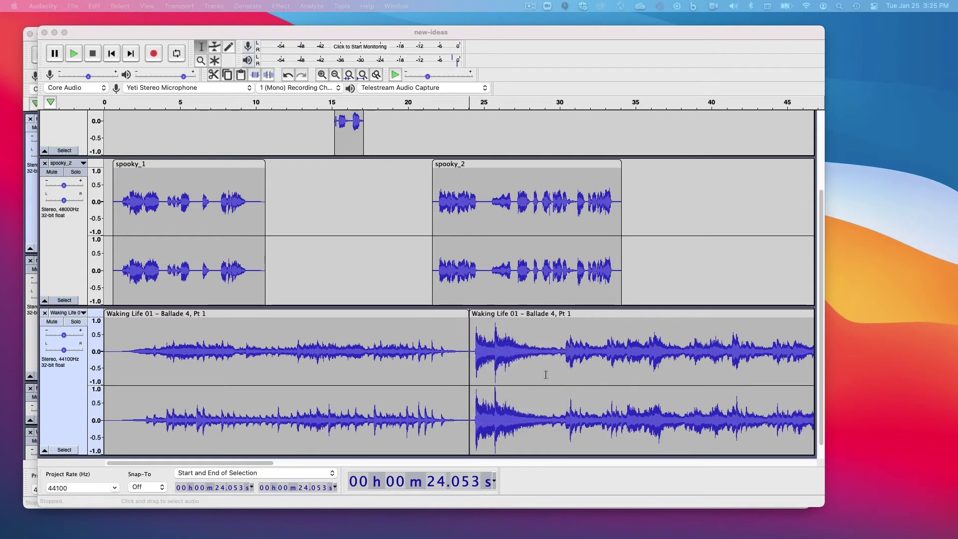
- Try sliding the second Waking Life clip about 5 seconds later, and bring it back against the first clip
left_click_drag(502, 314, 582, 313)
mouse_move(367, 315)
left_mouse_down()
mouse_move(419, 314)
mouse_move(369, 319)
left_mouse_up()
left_click_drag(598, 313, 519, 359)
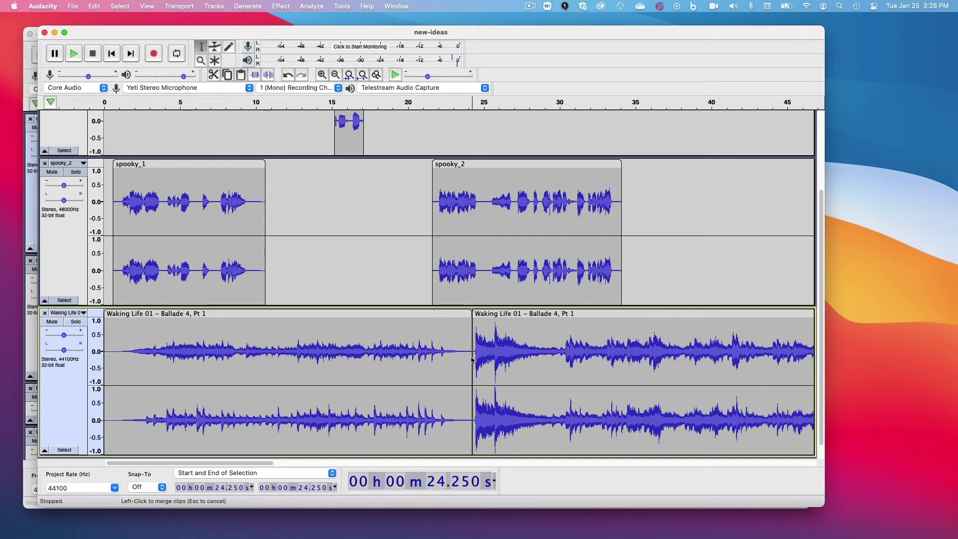
- Move the spooky_2 clip later along its track so it starts at about 27.8 seconds, after the music's loud opening
left_click_drag(504, 319, 501, 367)
left_click(693, 267)
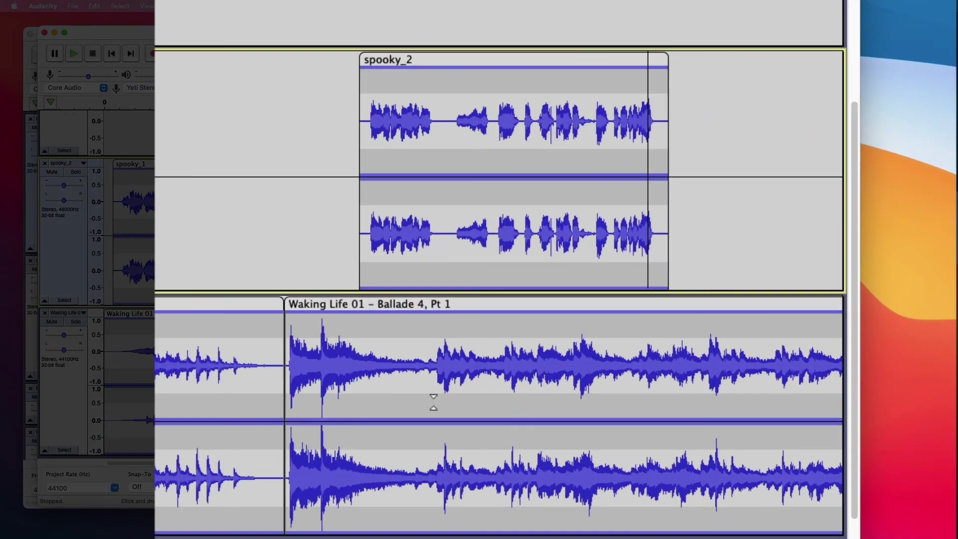
left_click_drag(446, 60, 460, 61)
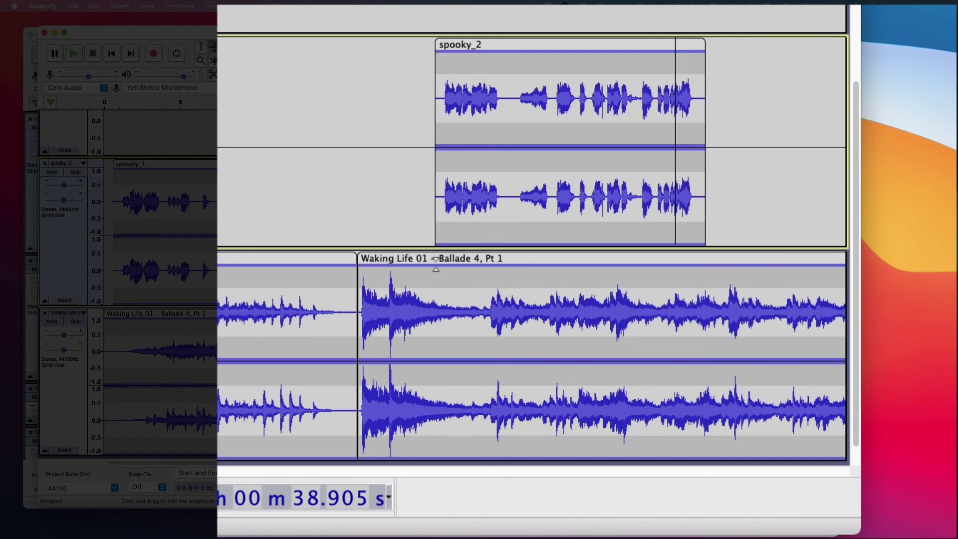
- Shape the second Waking Life clip's amplitude envelope to dip to about 0.5 beneath spooky_2 and rise back to full level after it
left_click(422, 268)
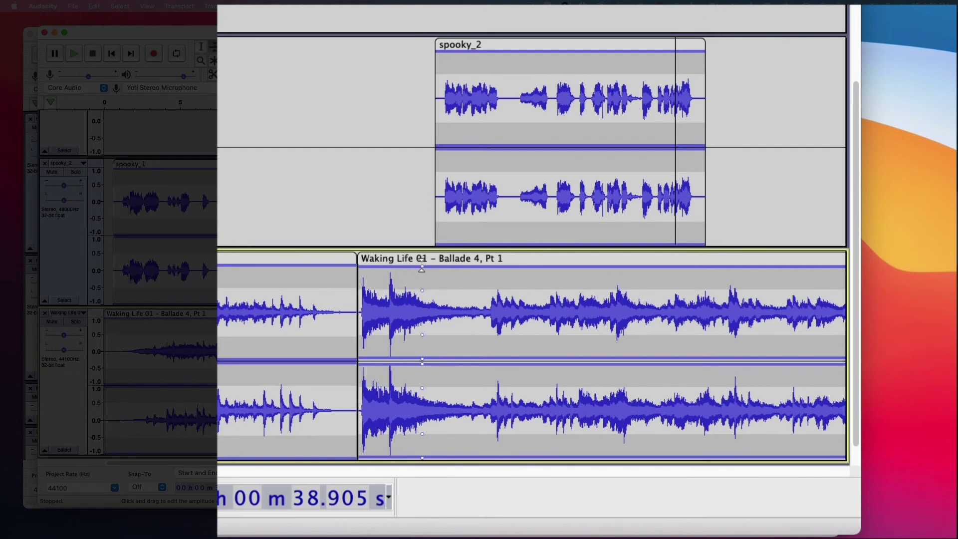
left_click(474, 269)
left_click_drag(473, 271, 494, 284)
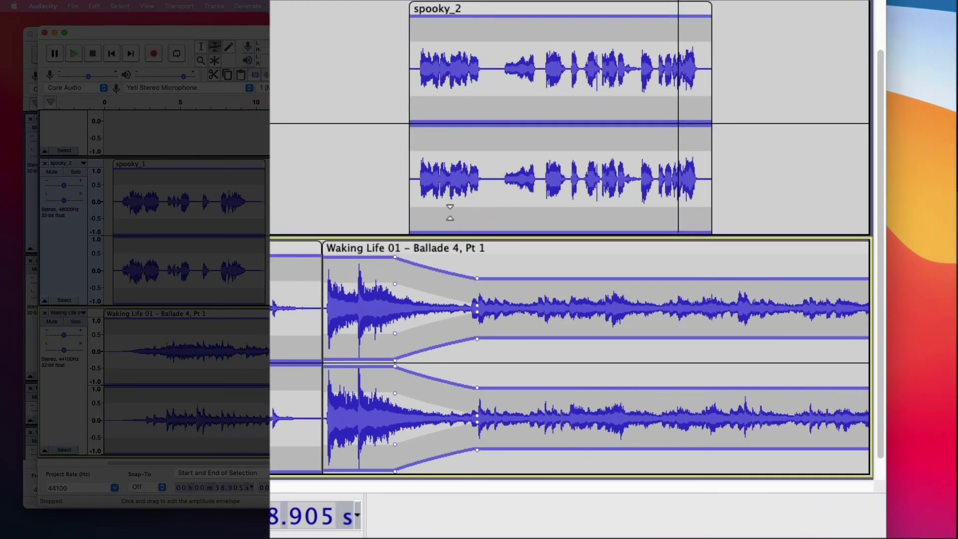
left_click_drag(430, 266, 476, 278)
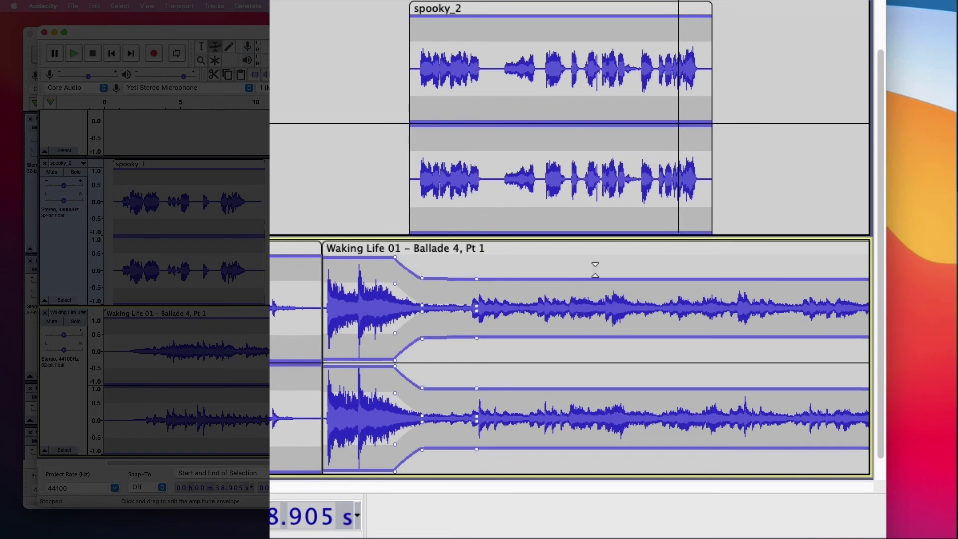
left_click(695, 279)
left_click_drag(714, 277, 717, 256)
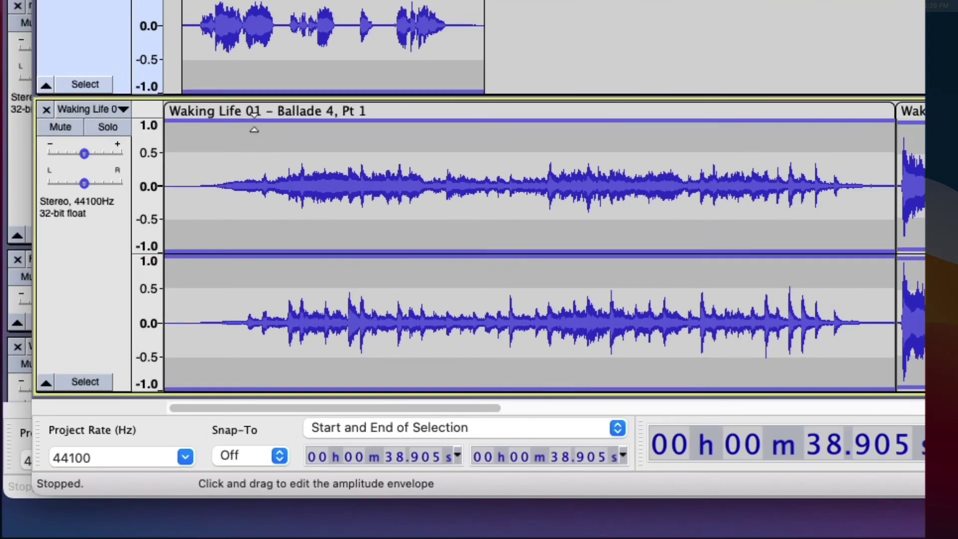
- Add envelope points near the start of the first Waking Life clip to fade it in over about 6 seconds
left_click(151, 320)
left_click(176, 127)
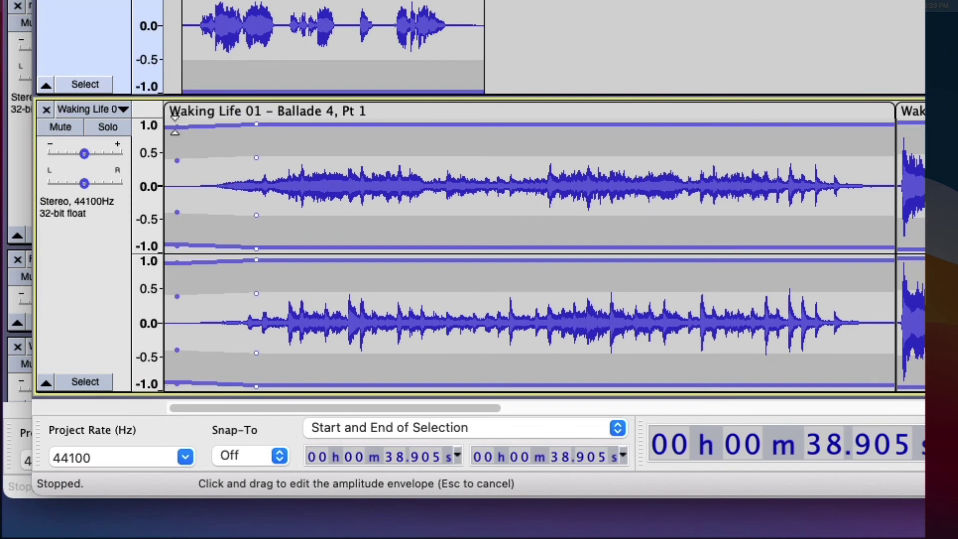
left_click_drag(175, 124, 174, 173)
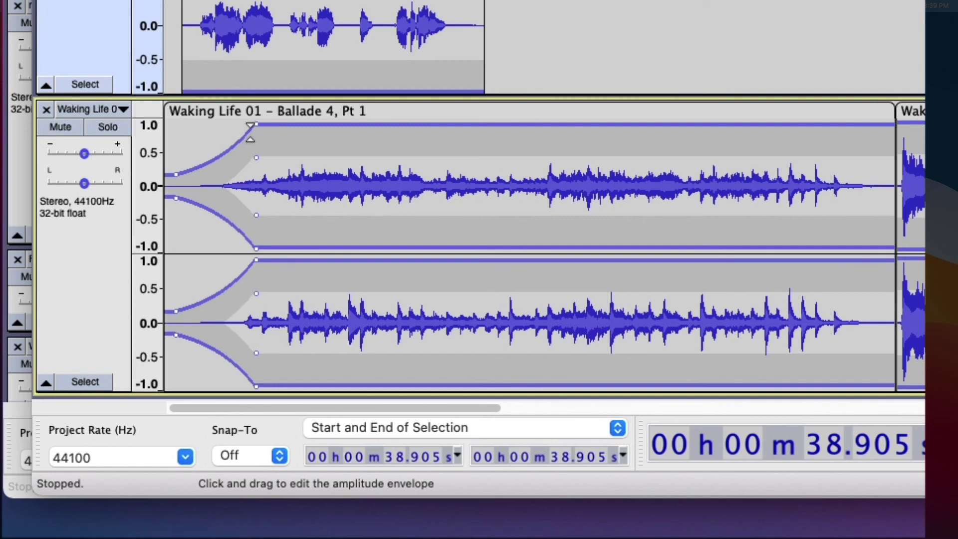
- Lower the first Waking Life clip's envelope to about 0.5 beneath spooky_1, restore it by about 10 seconds, and fade out the clip's end
left_click_drag(247, 123, 248, 153)
left_click_drag(442, 152, 470, 119)
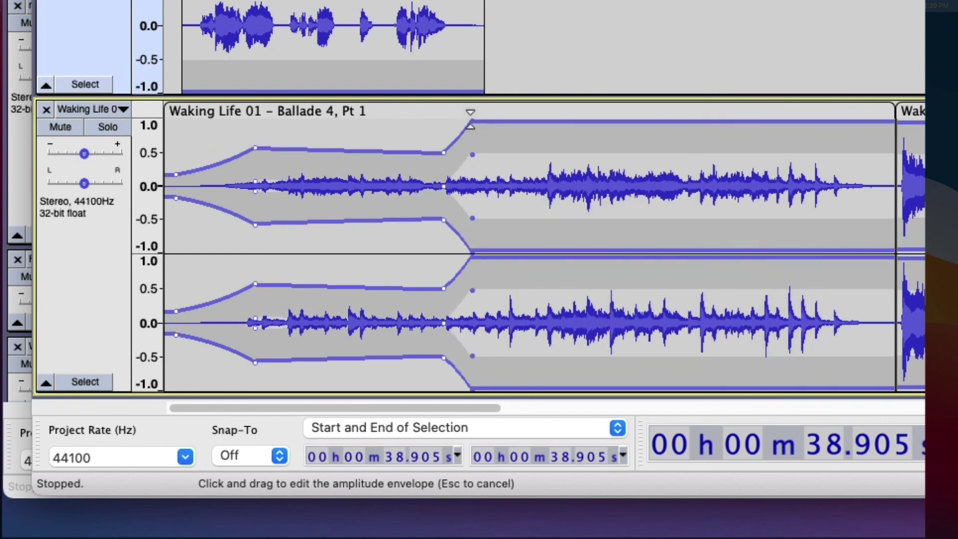
left_click_drag(853, 125, 889, 177)
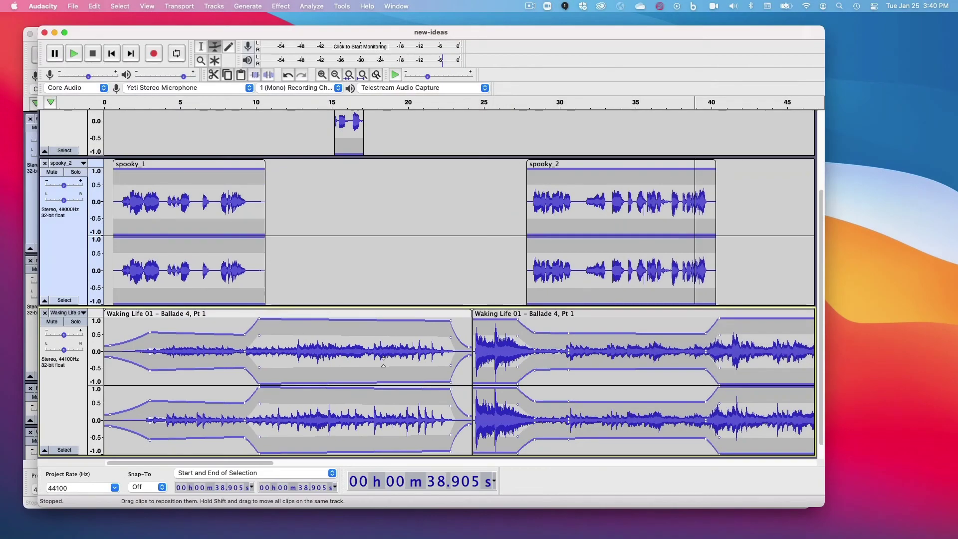